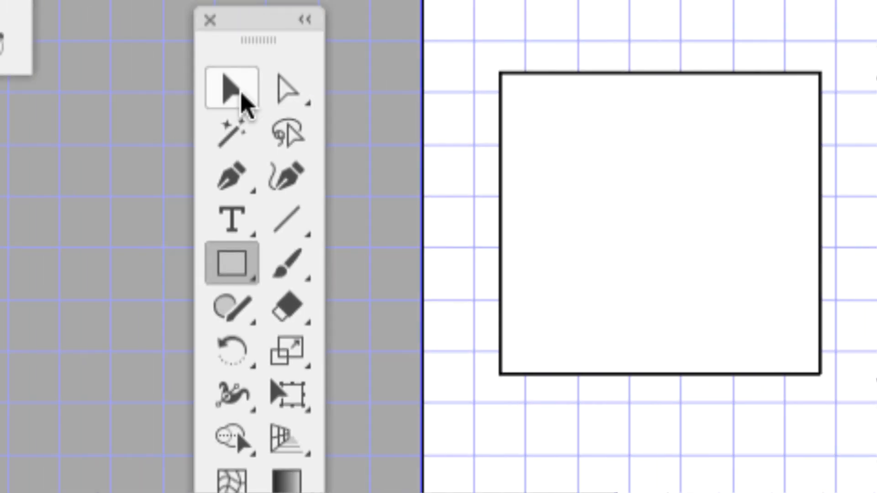
Step: Switch to the Selection tool, deselect the rectangle on the artboard and select it again
click(247, 103)
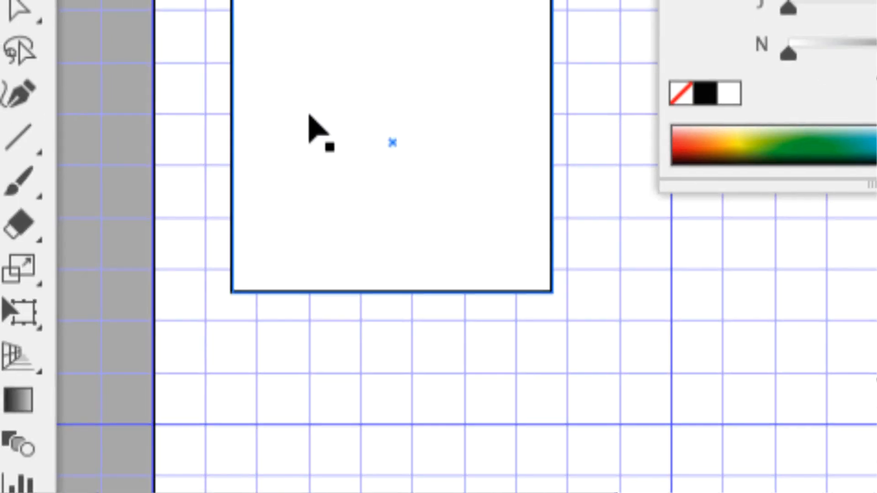
click(308, 117)
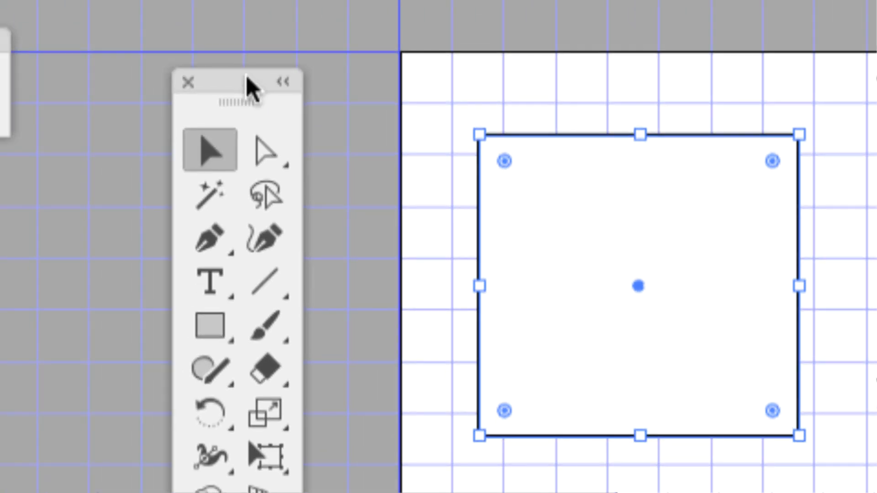
drag(246, 83, 181, 23)
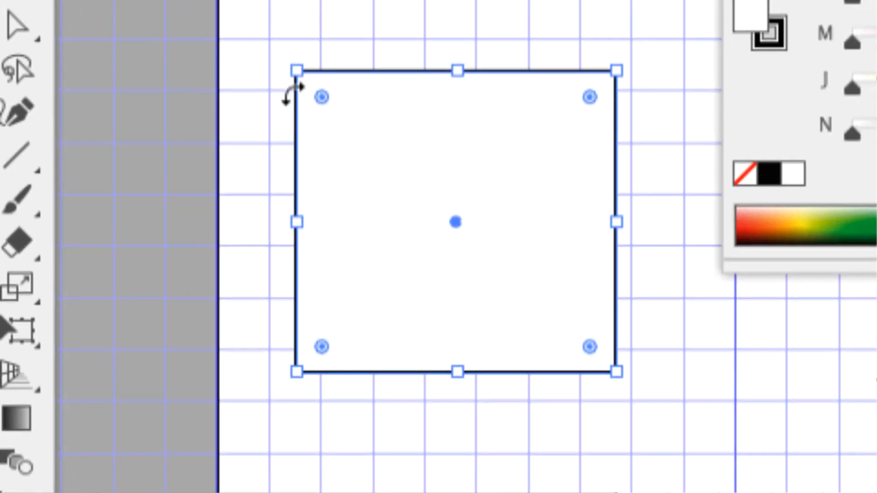
click(150, 84)
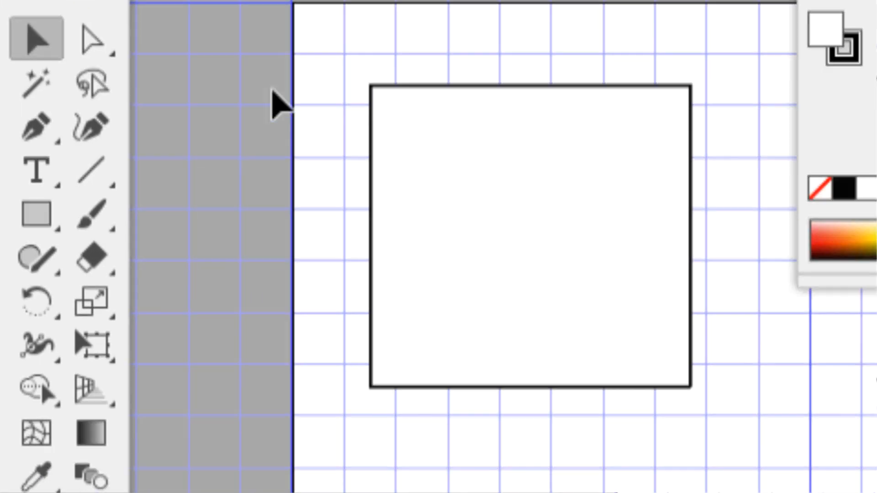
click(609, 159)
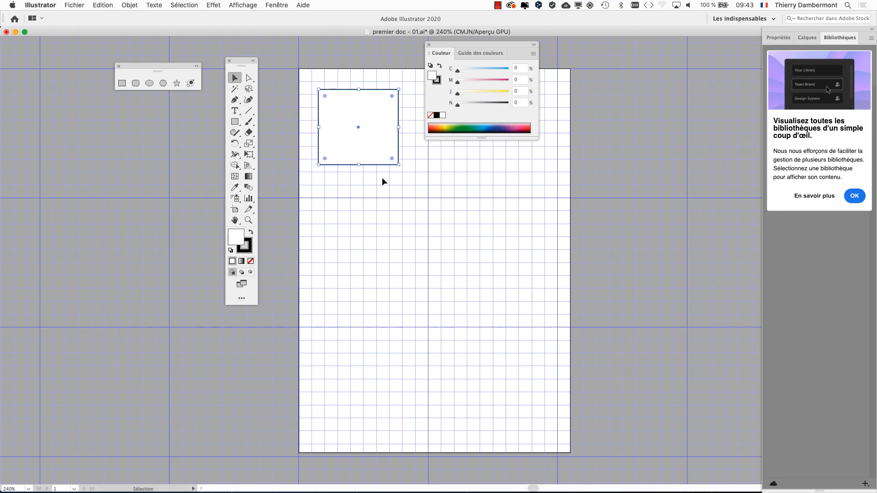
Step: Zoom in closely on the rectangle's corner and fit the whole artboard back in the window
scroll(376, 173, up, 10)
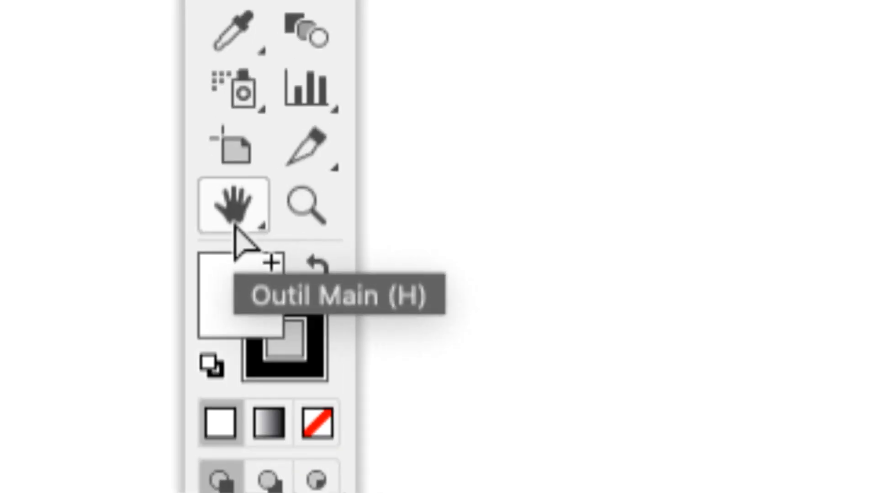
click(235, 223)
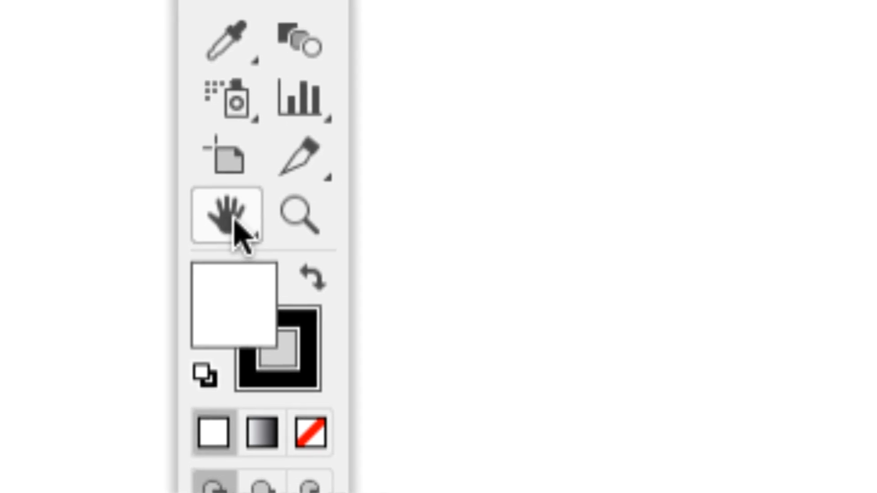
double_click(234, 219)
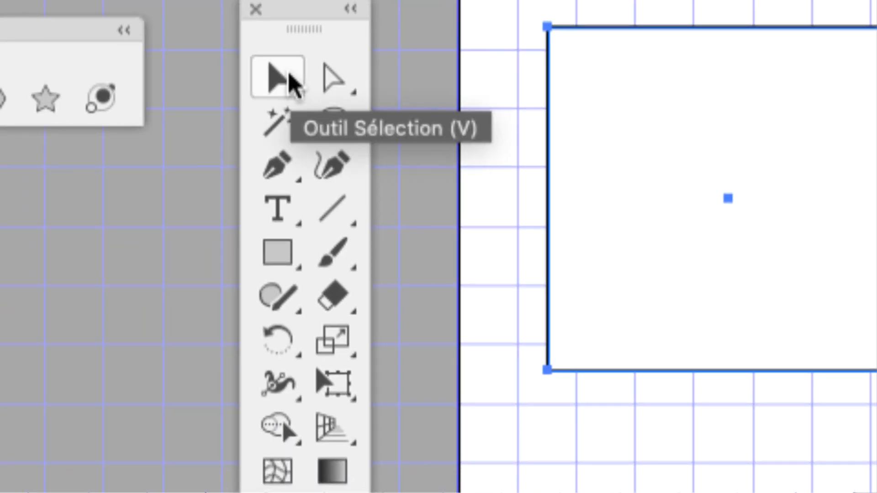
Step: Resize the rectangle freehand by its corner handles with the Selection tool, ending slightly taller than wide at about five grid squares across
click(288, 83)
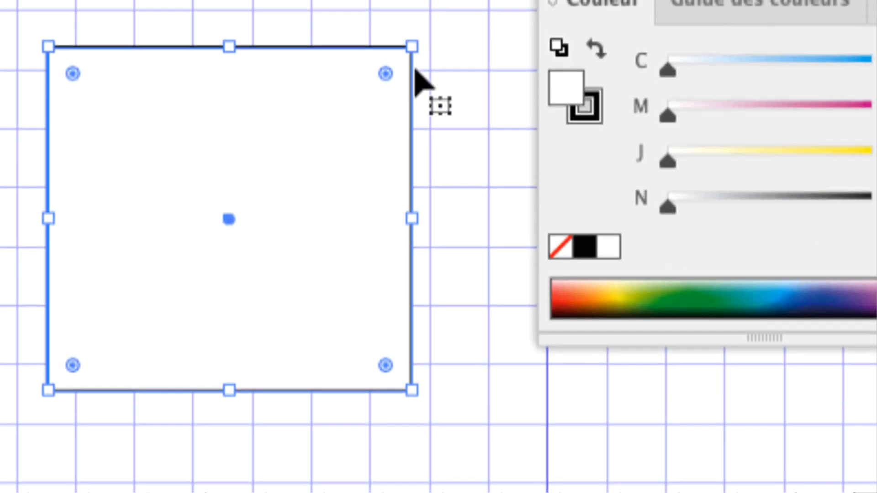
drag(411, 9, 413, 7)
drag(414, 68, 429, 89)
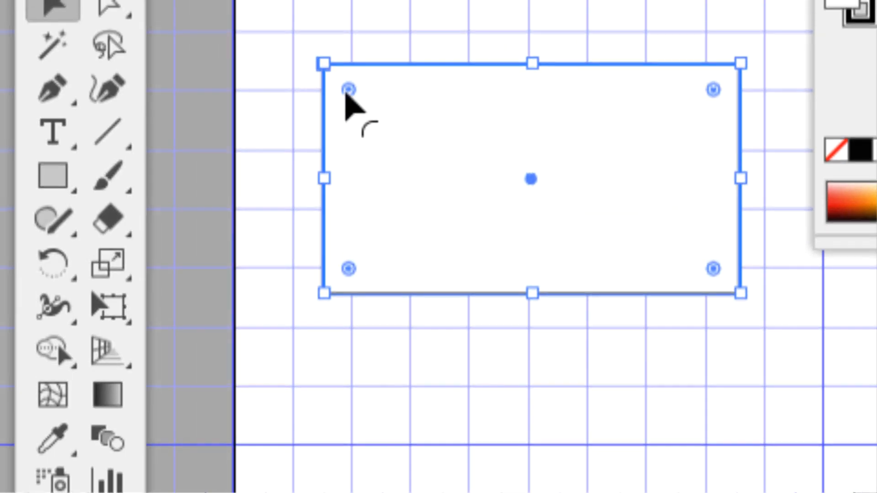
drag(10, 85, 73, 25)
drag(358, 77, 356, 65)
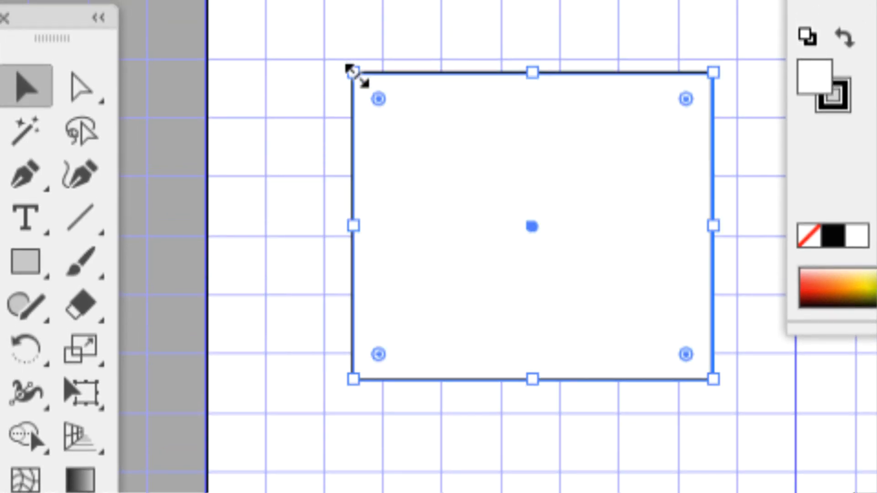
drag(355, 369, 356, 368)
drag(355, 135, 416, 149)
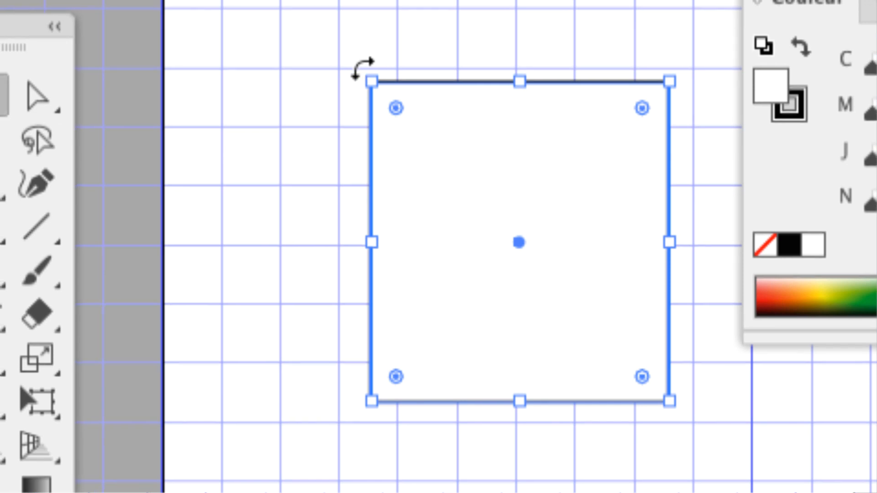
Step: Rotate the rectangle freely about its centre and undo the rotation
drag(363, 67, 317, 261)
drag(355, 108, 354, 108)
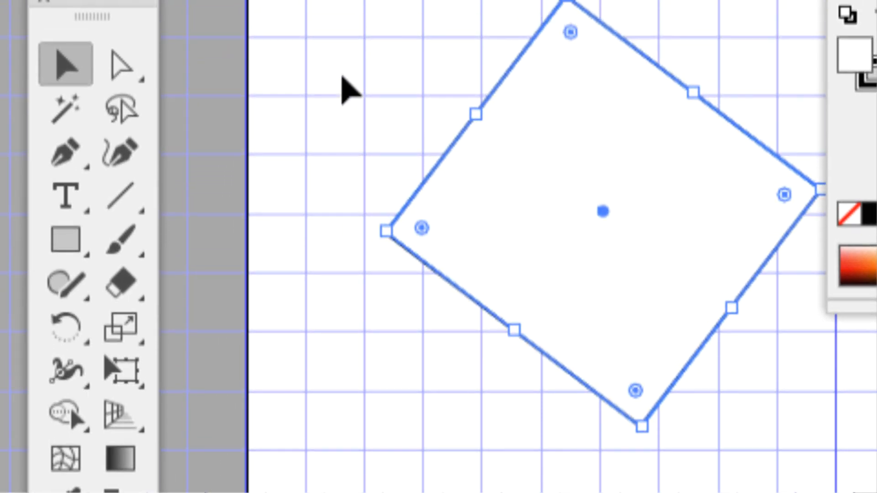
key(ctrl+z)
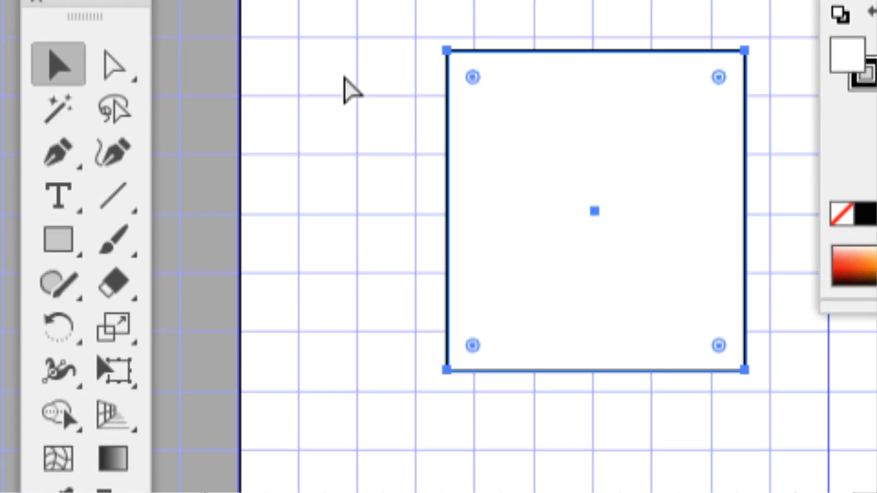
Step: Resize the rectangle freehand from its upper-left corner into a square that does not align with the grid
key(a)
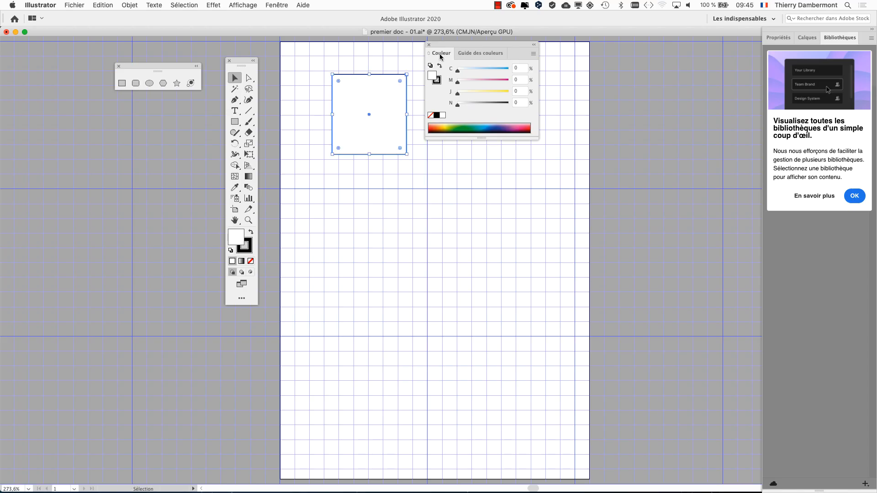
key(alt+super)
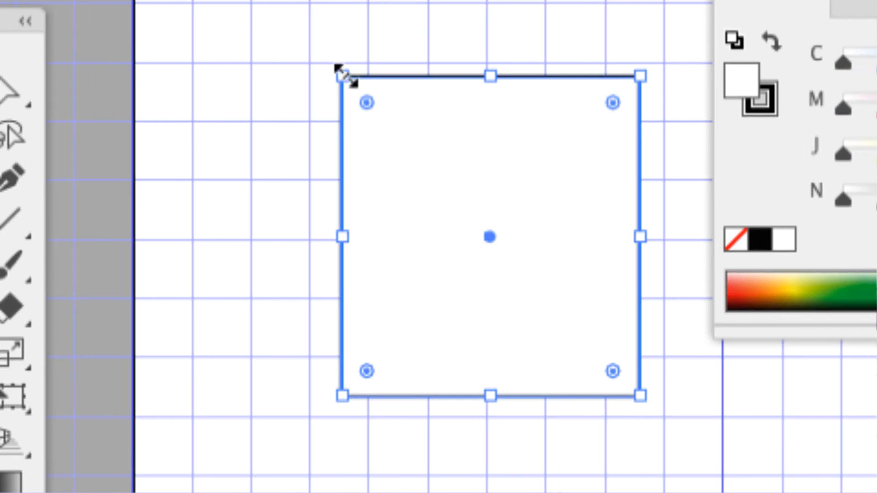
drag(633, 68, 633, 69)
mouse_move(348, 76)
mouse_down()
mouse_move(320, 75)
mouse_move(306, 58)
mouse_move(343, 78)
mouse_move(326, 52)
mouse_move(335, 71)
mouse_up()
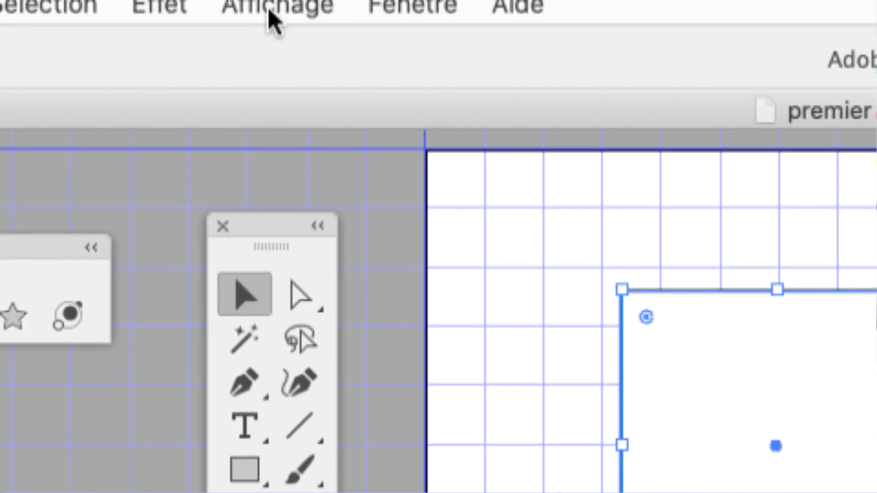
Step: Turn on snapping to the grid and enlarge the square from two opposite corners to six by six grid squares
click(269, 8)
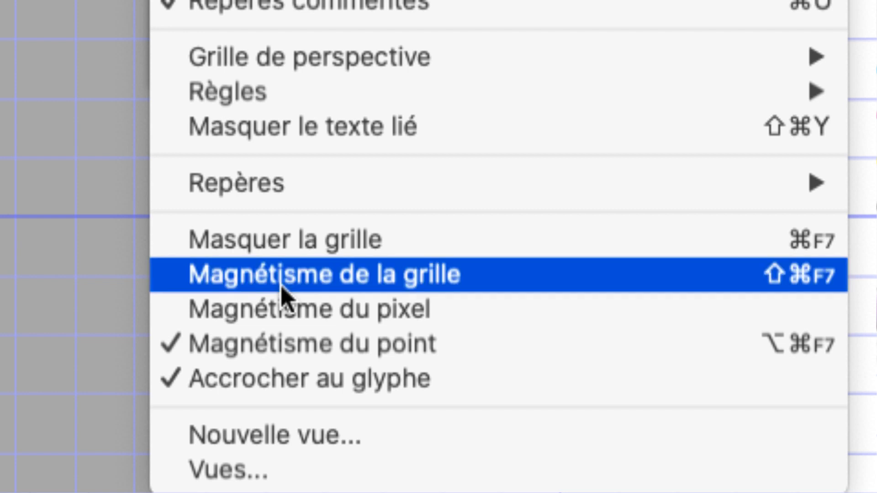
click(282, 287)
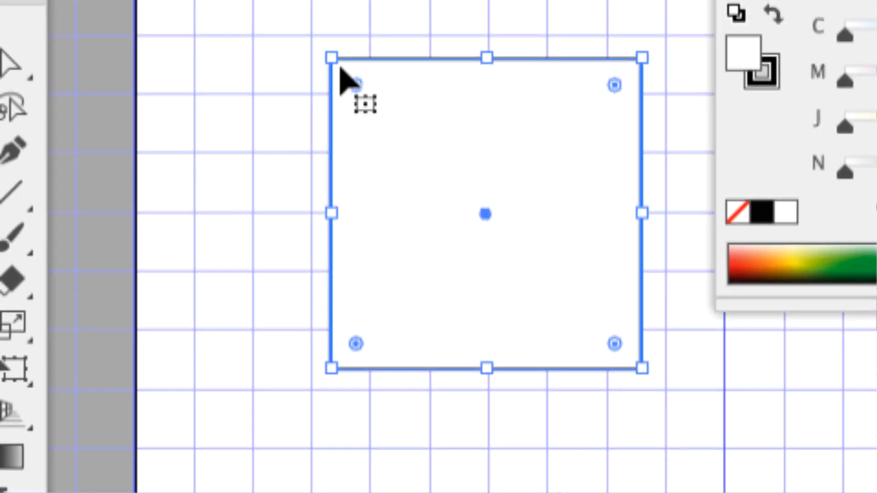
drag(330, 55, 313, 37)
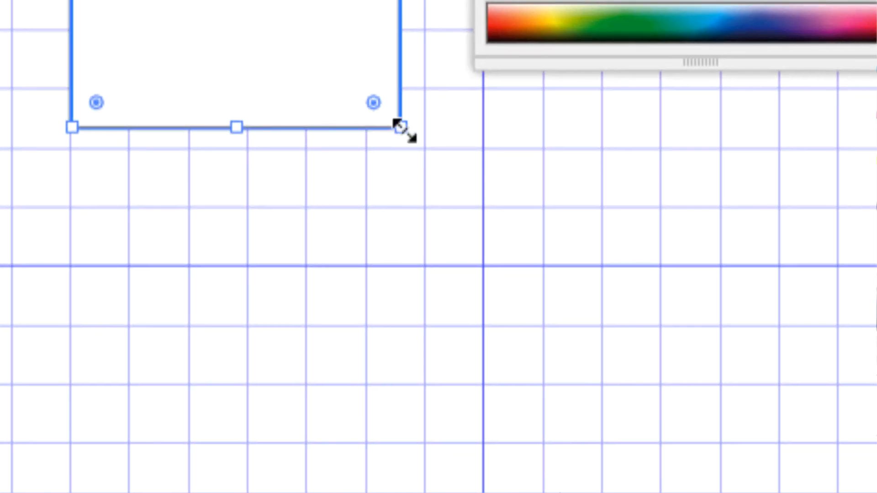
drag(457, 177, 481, 198)
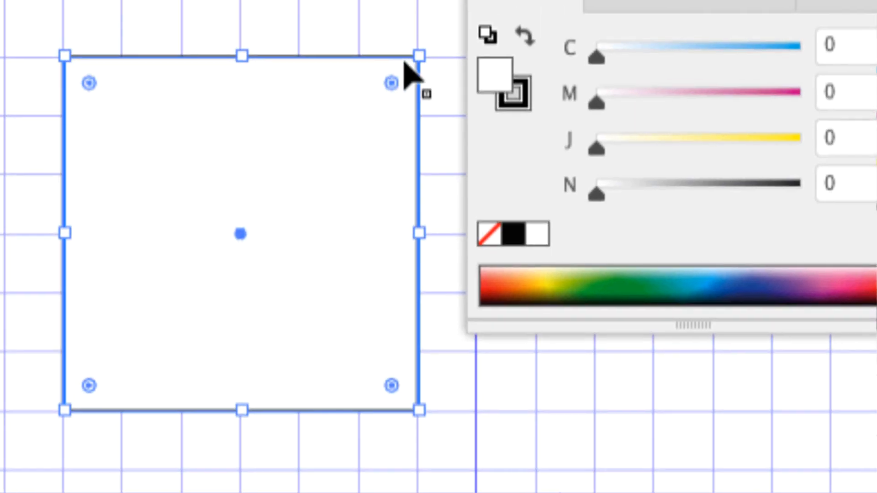
Step: Shrink the rectangle along the grid to 50 × 60 mm and further to four by five grid squares
drag(413, 62, 396, 64)
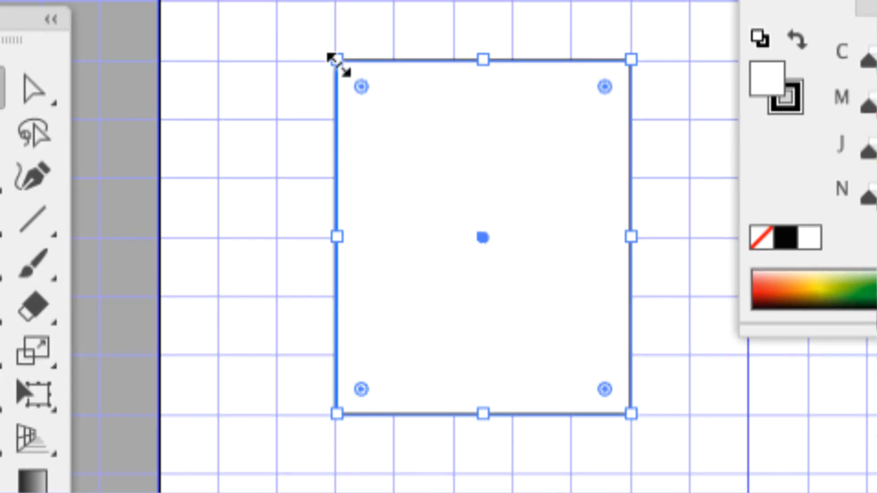
drag(108, 60, 108, 59)
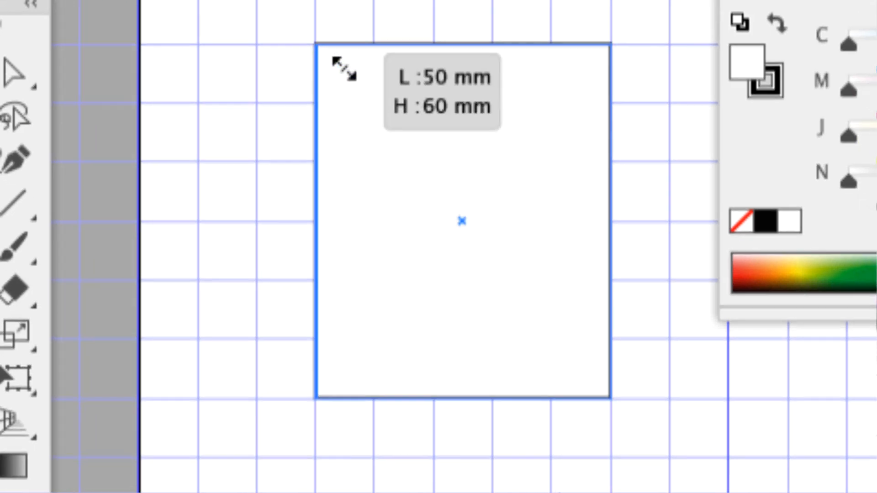
drag(344, 68, 375, 103)
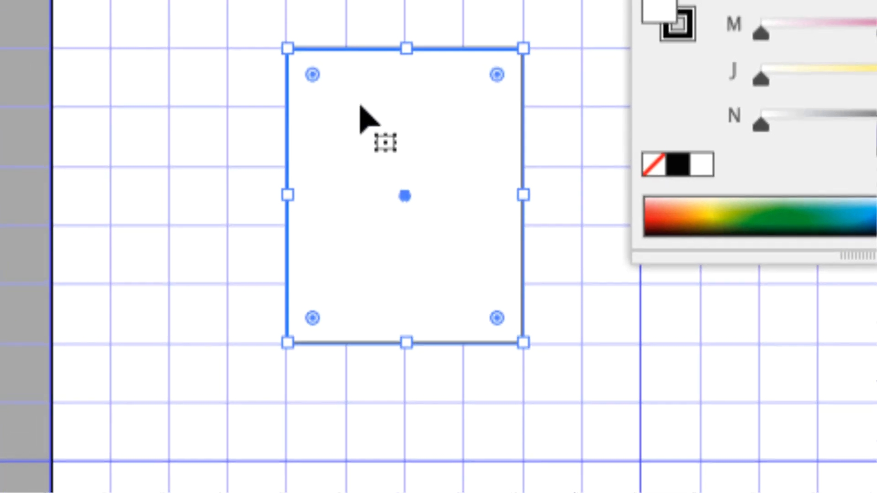
Step: Move the rectangle along the grid two squares left and one down, and return it to its starting place
drag(361, 110, 288, 112)
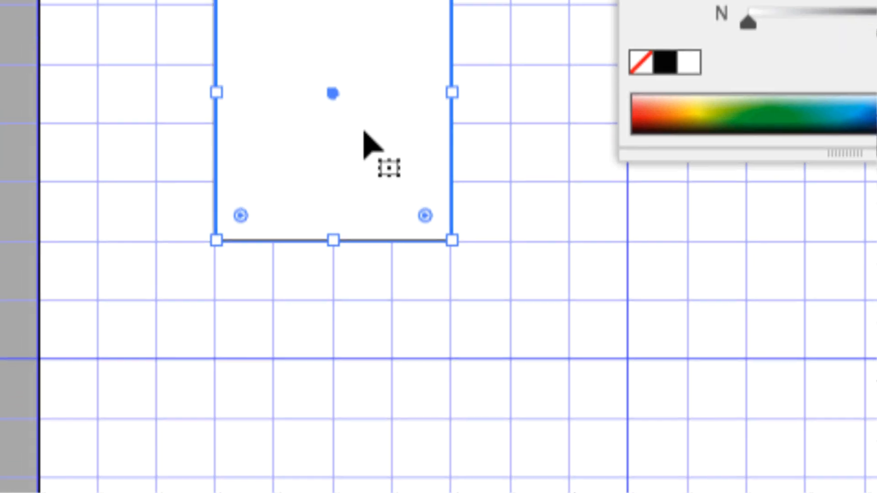
drag(419, 228, 347, 232)
drag(345, 134, 341, 172)
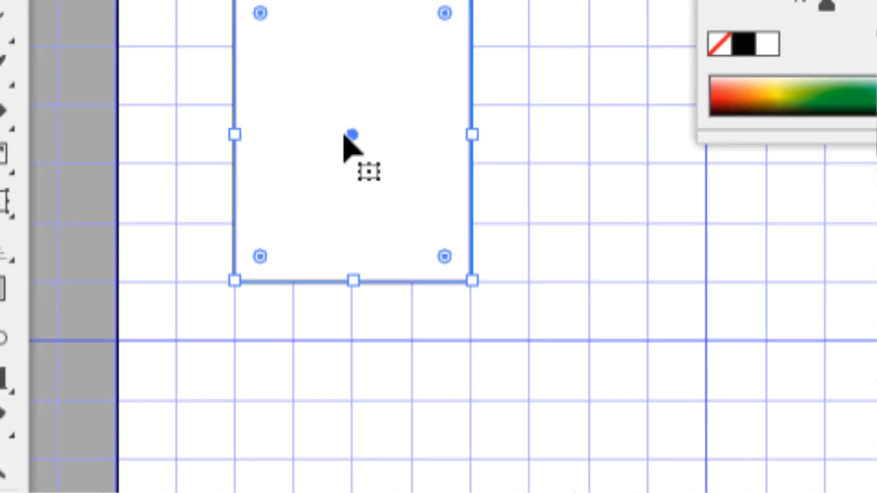
drag(320, 95, 399, 47)
drag(357, 115, 357, 114)
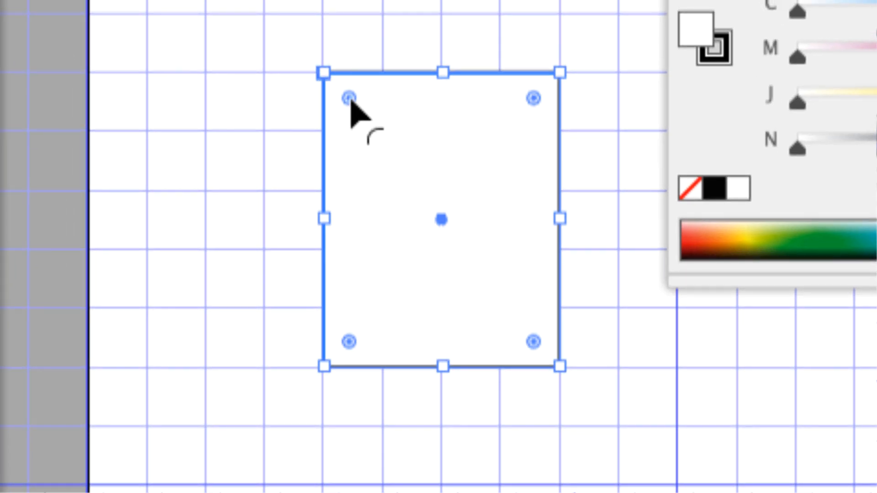
Step: Round all four corners of the rectangle with a corner widget and undo the rounding
drag(349, 98, 263, 205)
drag(334, 122, 357, 115)
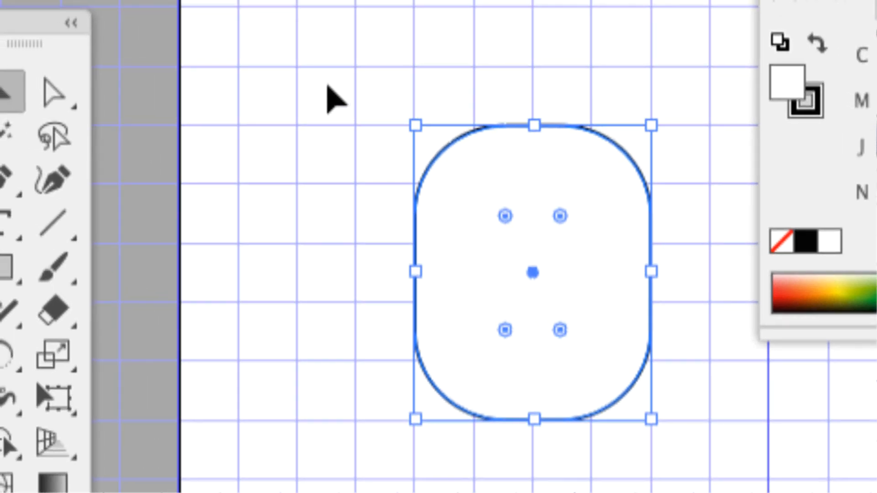
key(super+shift+b)
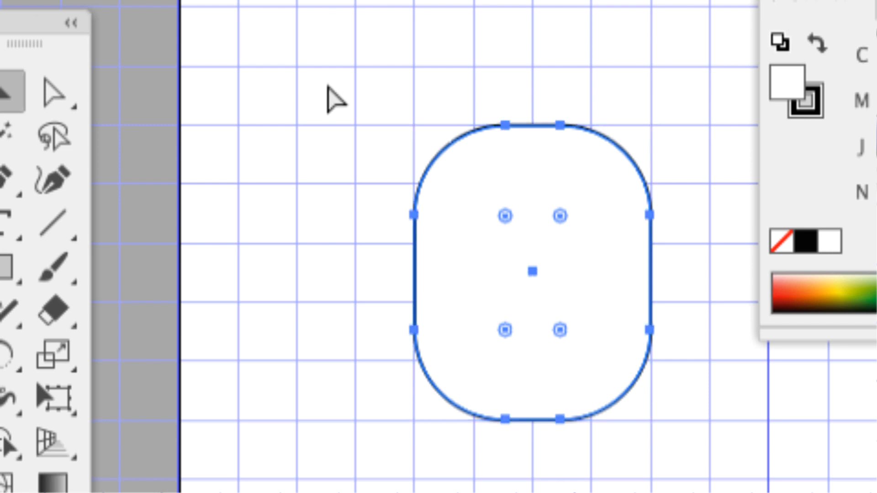
key(super+z)
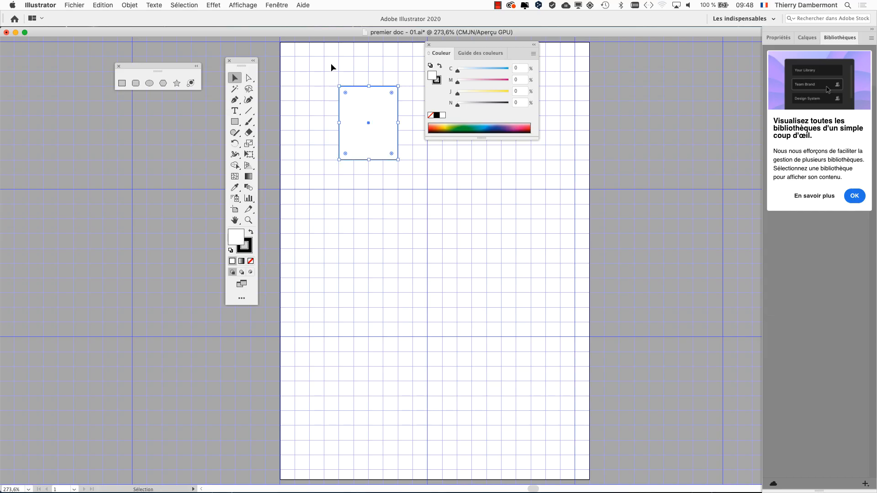
Step: Move the Color panel off the artboard and undo the rectangle's moves and grid-snapped resizes back to the freehand square
drag(470, 45, 626, 90)
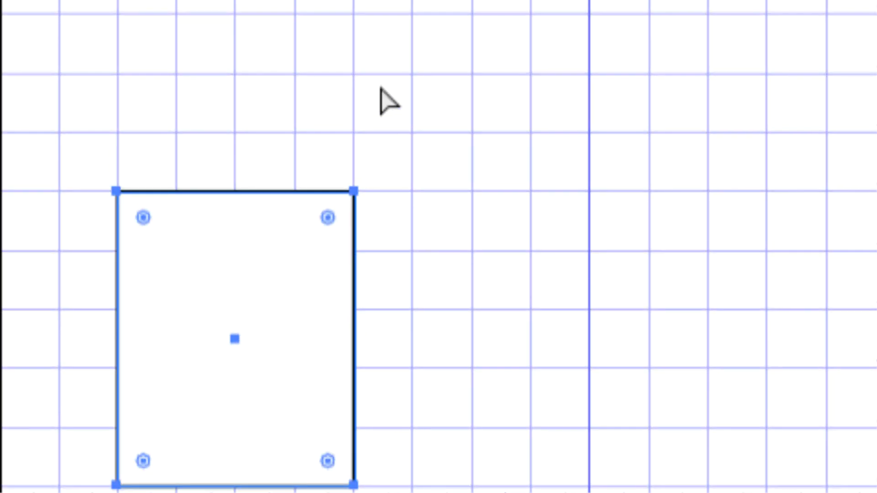
key(ctrl+z)
key(ctrl+z)
key(ctrl+z)
key(ctrl+z)
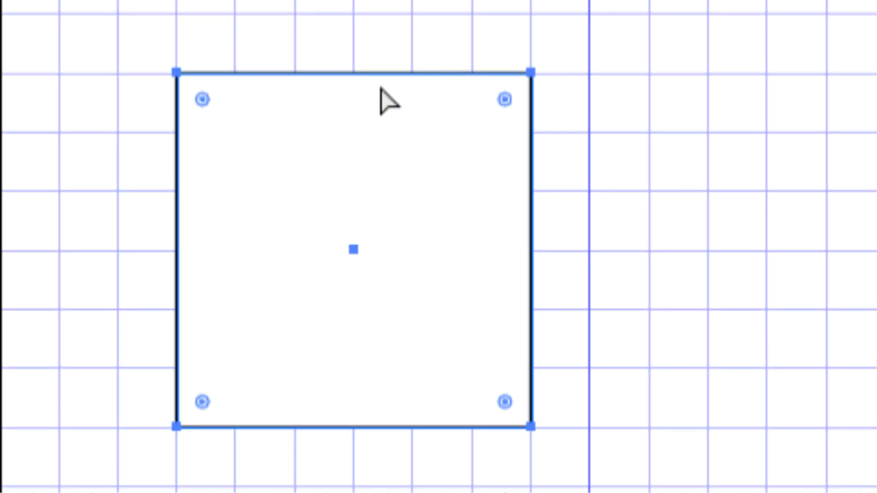
key(ctrl+z)
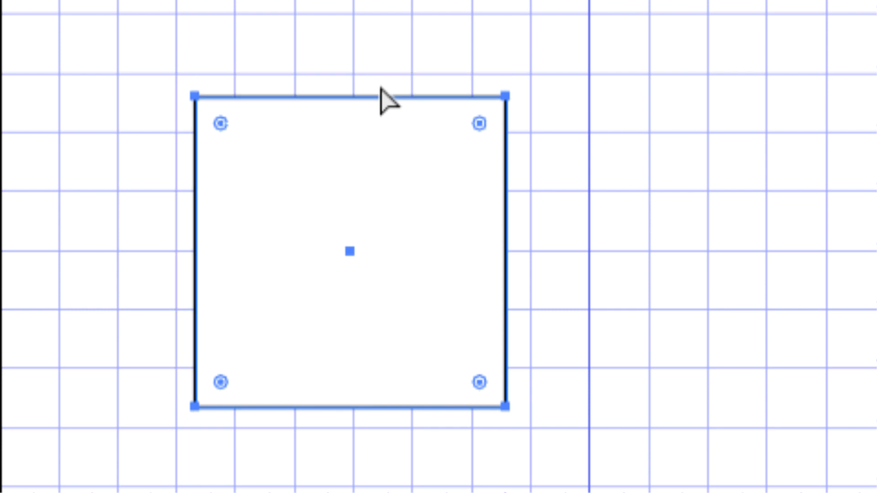
key(v)
Step: Step through the edit history to restore the four-by-five-square rectangle and its moves two grid squares left and one down
key(ctrl+z)
key(ctrl+z)
key(ctrl+z)
key(ctrl+z)
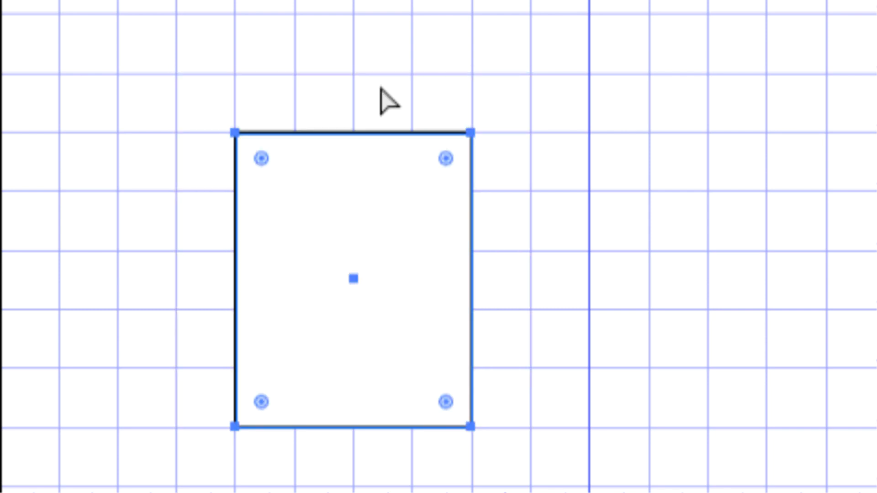
key(ctrl+z)
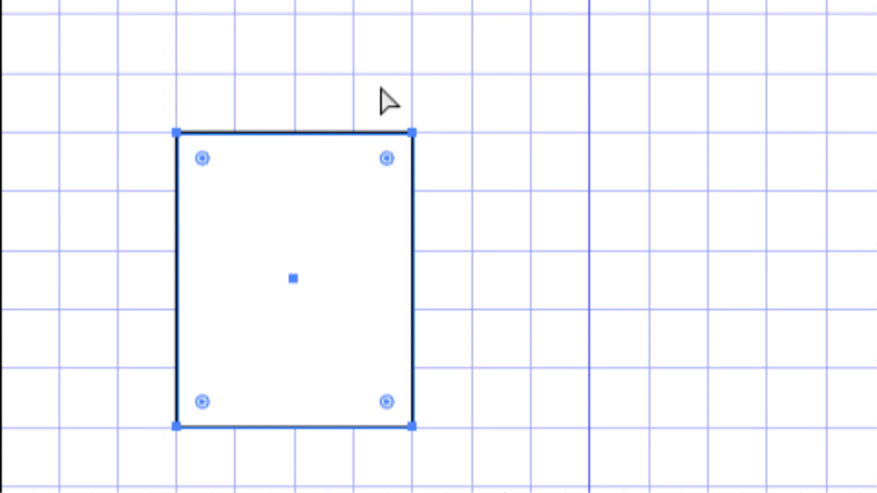
key(ctrl+z)
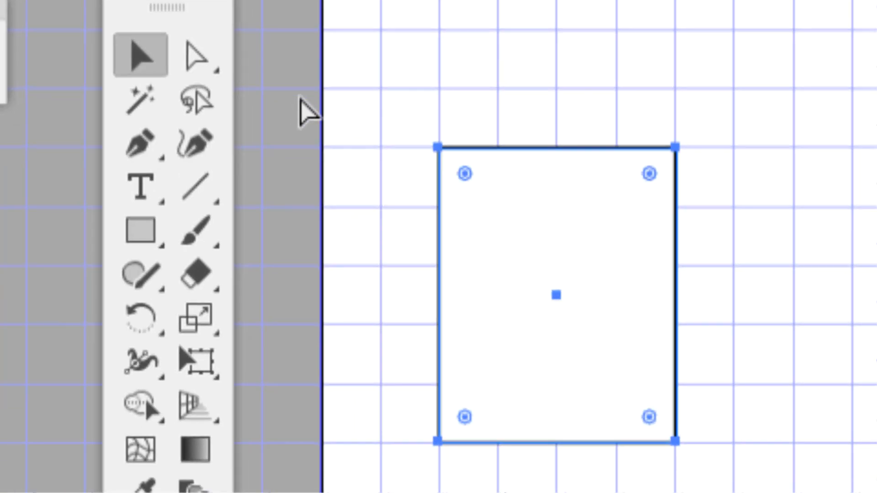
Step: Step through the edit history to return the rectangle to its starting place and restore its four rounded corners
key(ctrl+z)
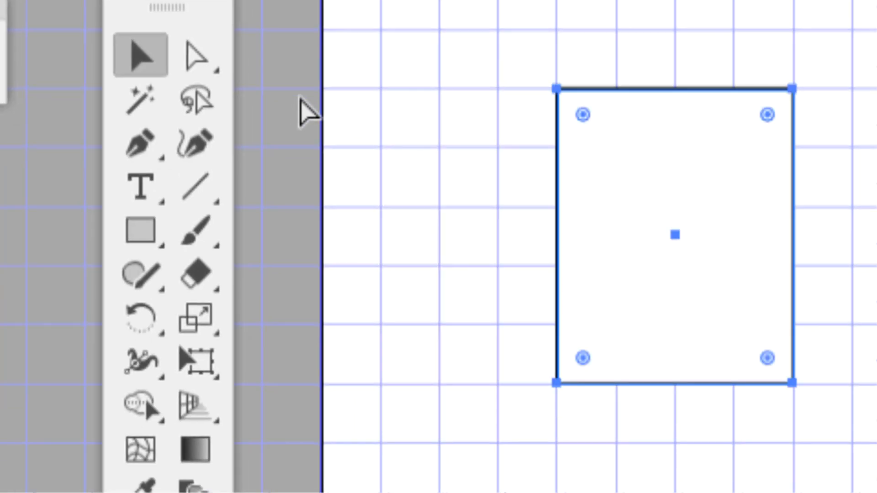
key(ctrl+z)
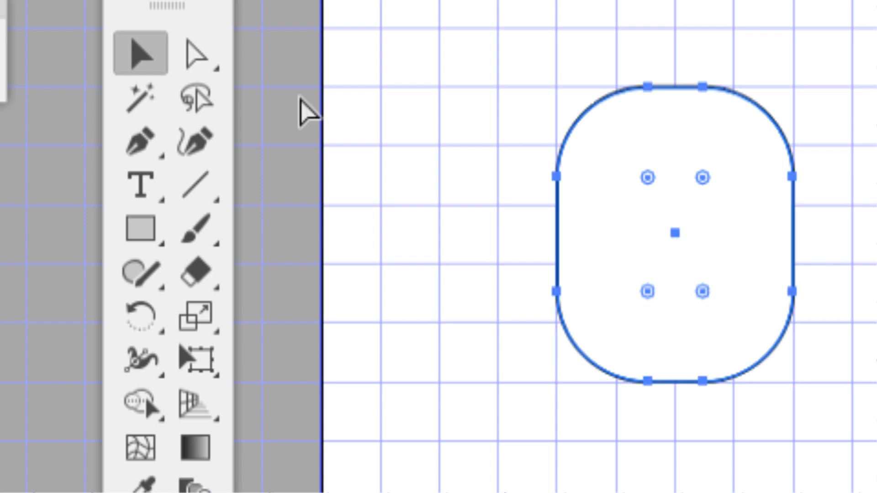
Step: Alternate between the Selection and Direct Selection tools to compare the rounded rectangle's bounding box with its anchor points
key(v)
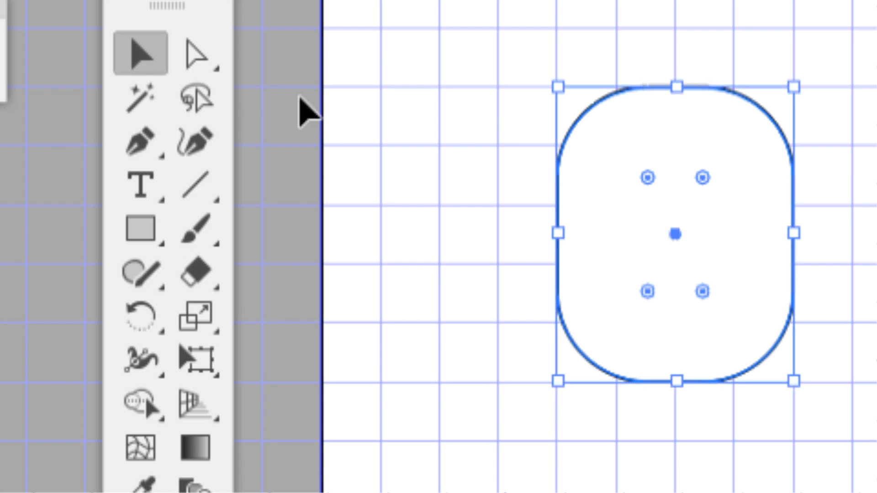
key(a)
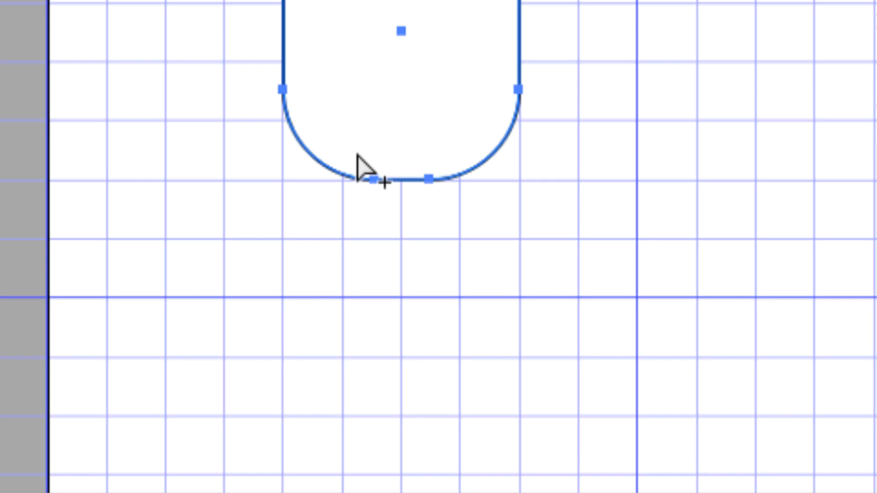
key(v)
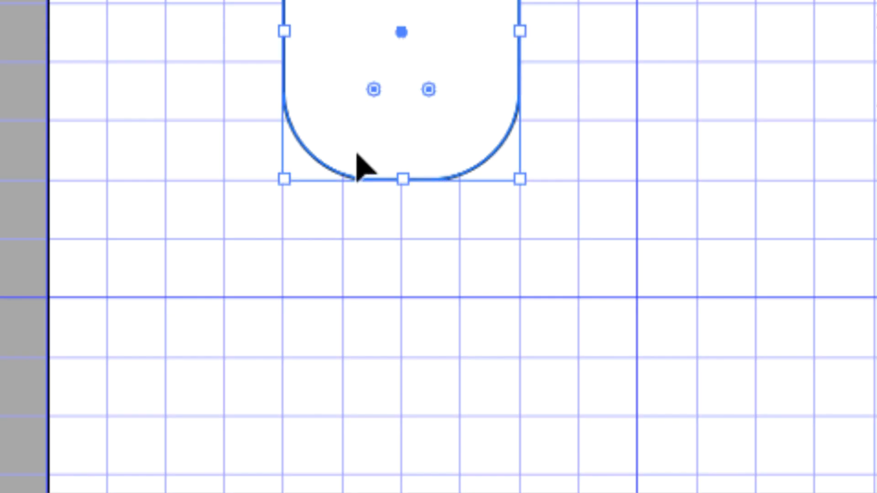
key(a)
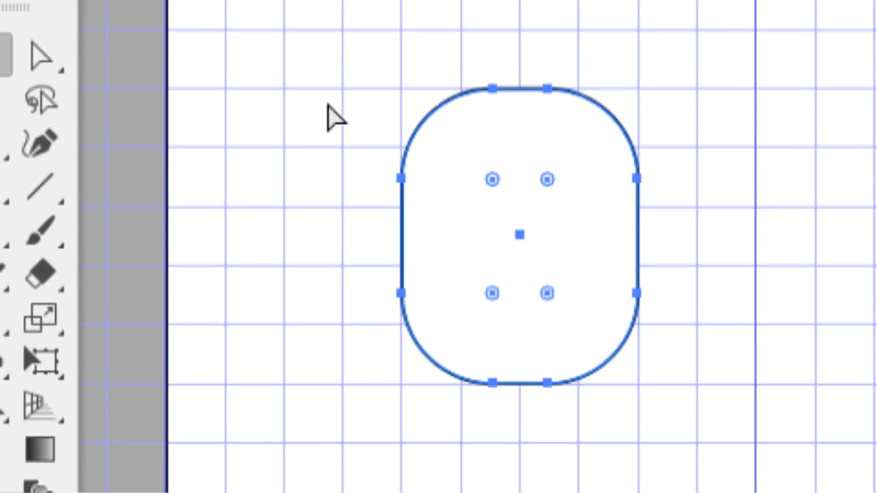
Step: Step through the edit history past the corner rounding, moves and freehand square to the five-by-six-square rectangle
key(ctrl+z)
key(ctrl+z)
key(ctrl+z)
key(ctrl+z)
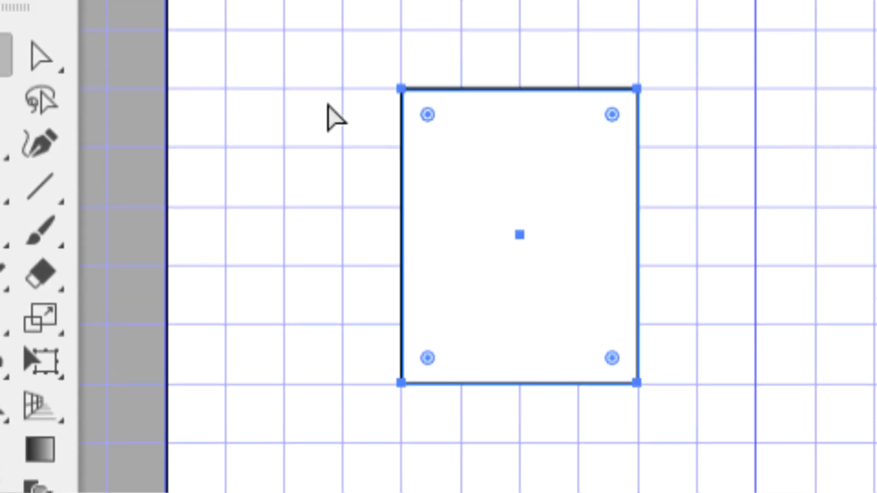
key(ctrl+z)
key(ctrl+z)
key(ctrl+z)
key(ctrl+z)
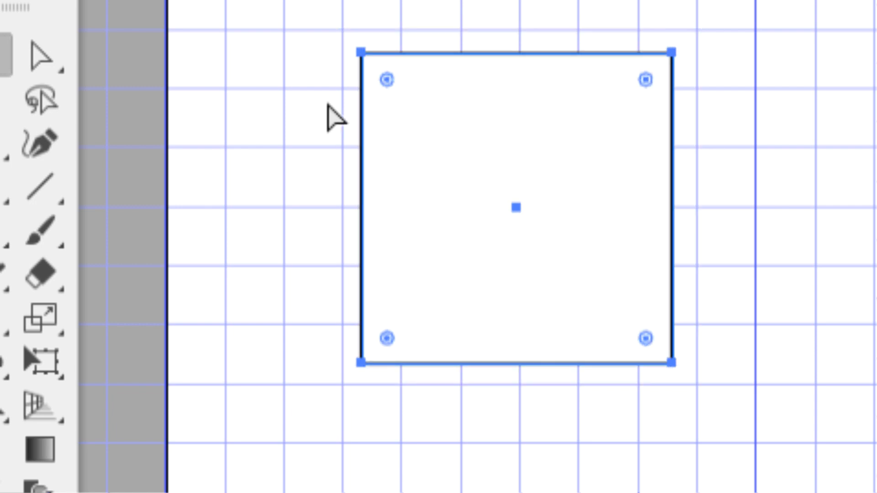
key(ctrl+z)
key(ctrl+z)
key(ctrl+z)
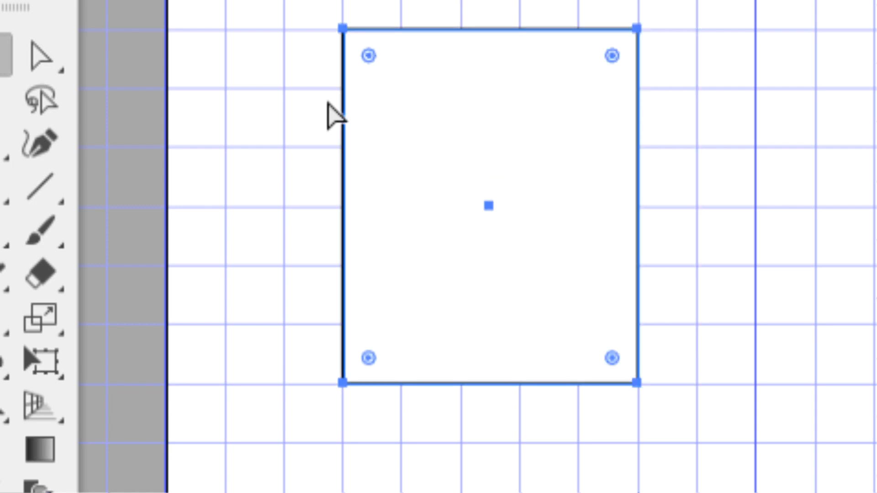
Step: Redo the edits up to the rounded four-by-five-square rectangle and undo the corner rounding
key(ctrl+shift+z)
key(ctrl+shift+z)
key(ctrl+shift+z)
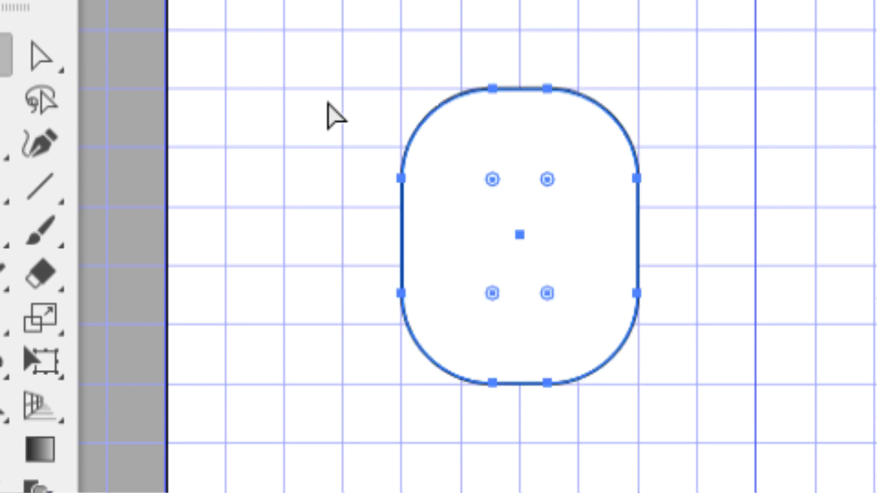
key(ctrl+z)
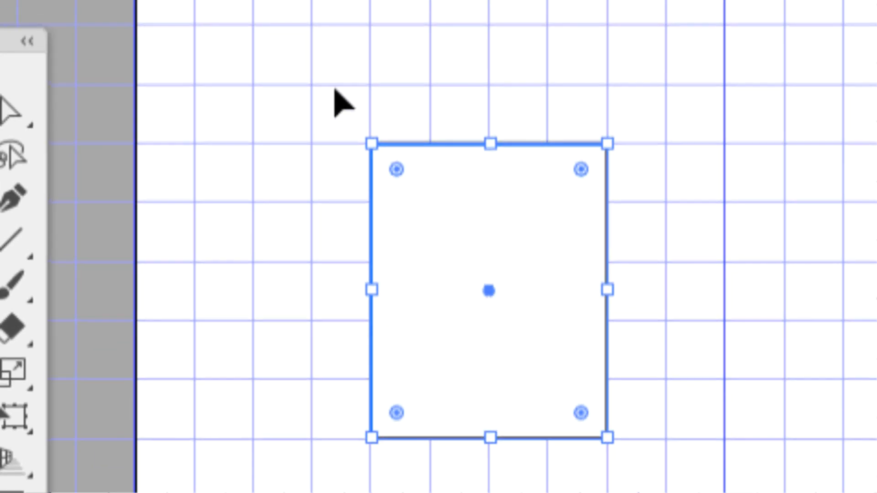